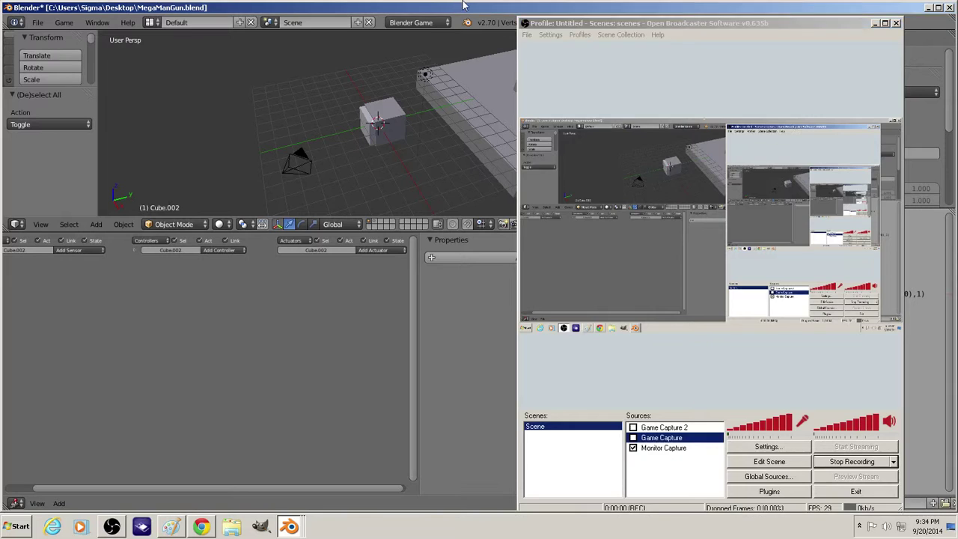
Step: Select Cube.003 and delete the two rotation lines from its script
scroll(382, 150, up, 1)
right_click(382, 150)
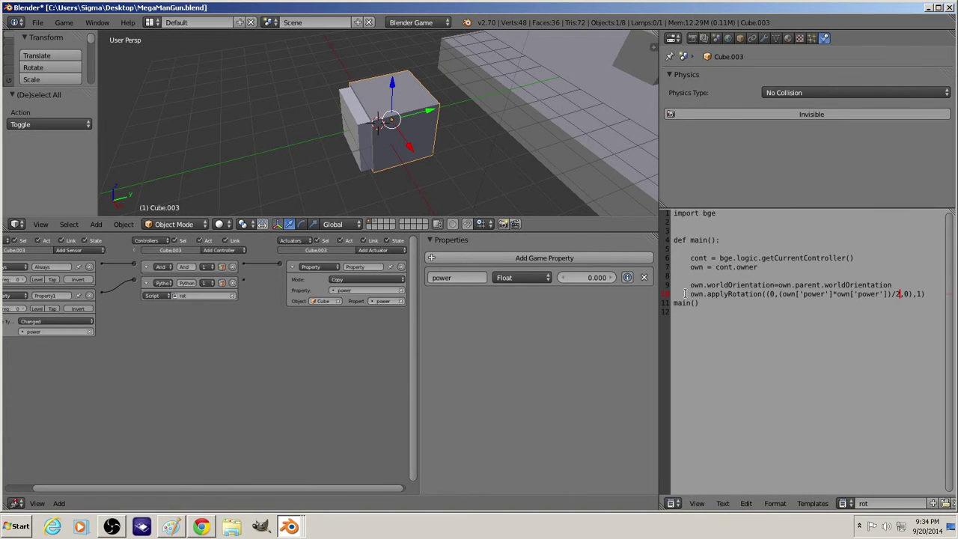
drag(689, 287, 928, 295)
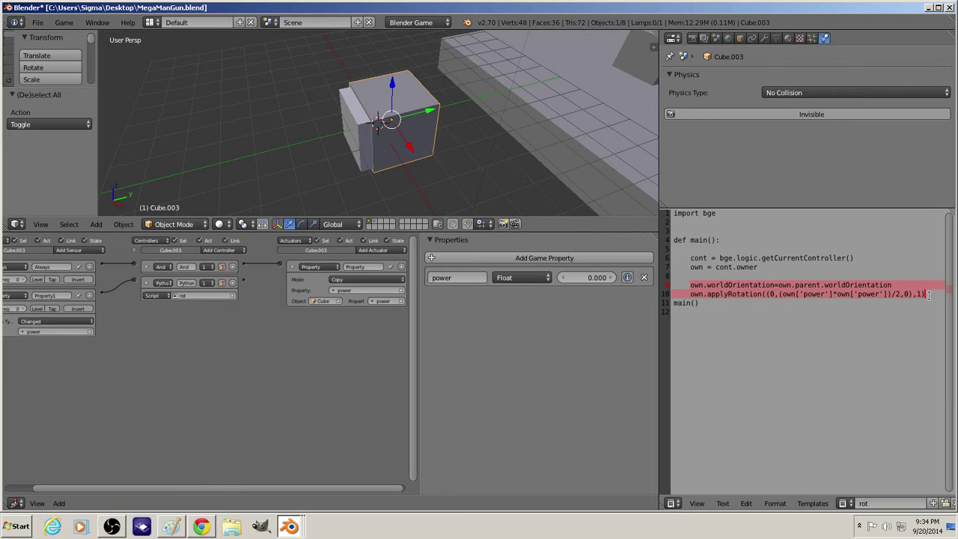
key(BackSpace)
Step: Begin the replacement line as own.localScale=(own['power']
text(i)
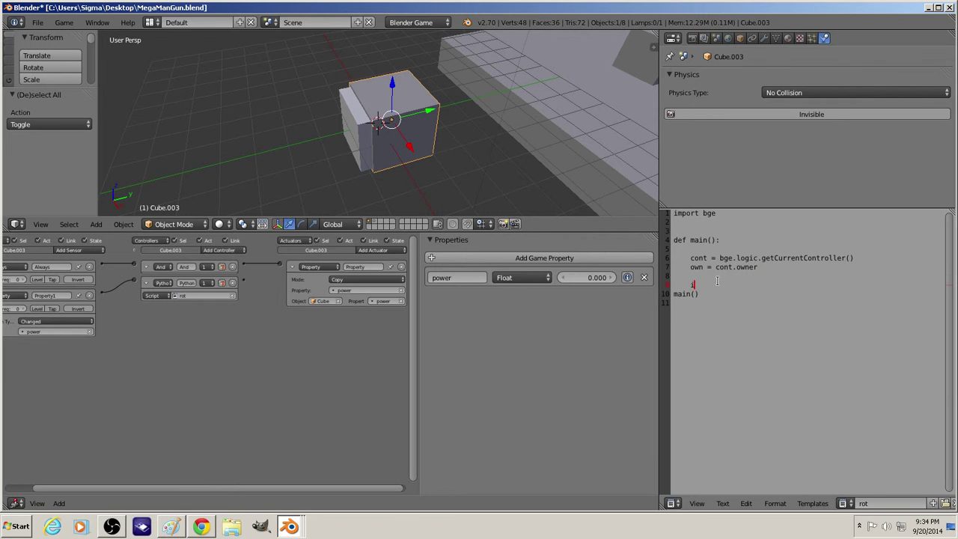
key(BackSpace)
text(own)
text([')
key(BackSpace)
key(BackSpace)
text(.)
text(local)
text(S)
text(cale)
text(=)
text(()
text(own)
text(['P)
text(ower')
key(BackSpace)
key(BackSpace)
key(BackSpace)
key(BackSpace)
key(BackSpace)
text(p)
text(ower')
text(],)
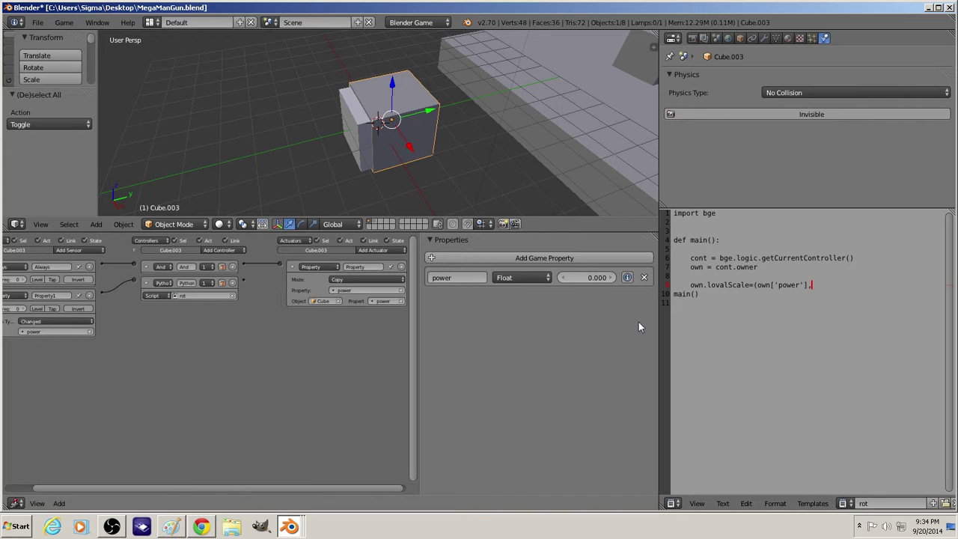
Step: Copy own['power'] and paste it twice so all three scale values use power
drag(754, 285, 811, 285)
key(ctrl+c)
text(,)
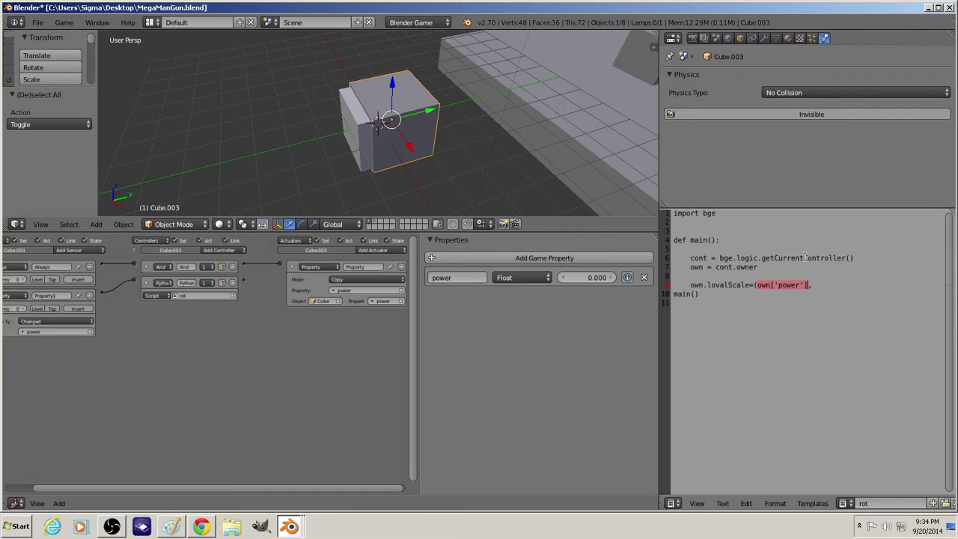
text(v)
key(BackSpace)
key(ctrl+v)
text(,)
key(ctrl+v)
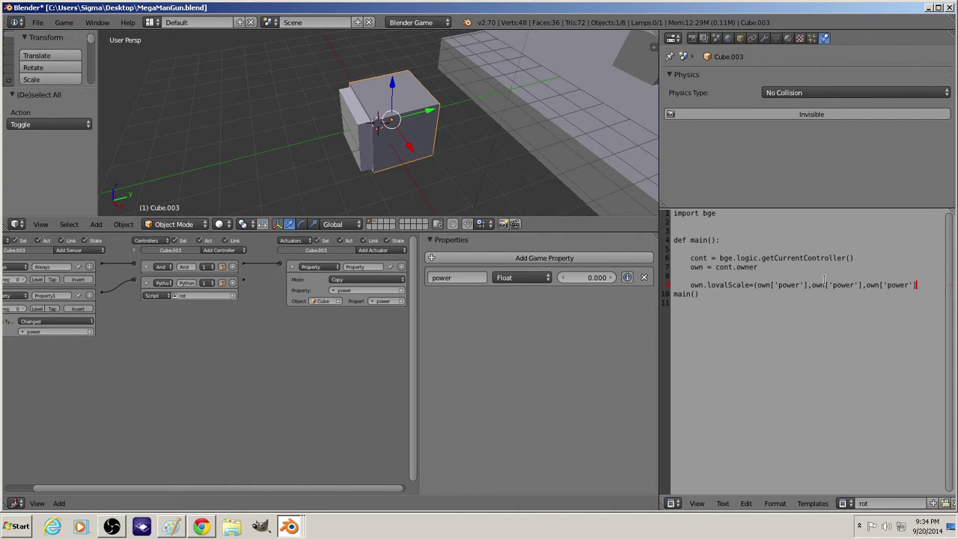
Step: Close the scale line and add the condition if own['power']>.5 above it
text())
key(Return)
text(i)
key(BackSpace)
key(Up)
key(Up)
key(Tab)
text(o)
key(BackSpace)
text(i)
text(own[')
text(ower')
key(BackSpace)
key(BackSpace)
key(BackSpace)
key(BackSpace)
key(BackSpace)
key(BackSpace)
text(pow)
text(er'))
text(>)
text(1)
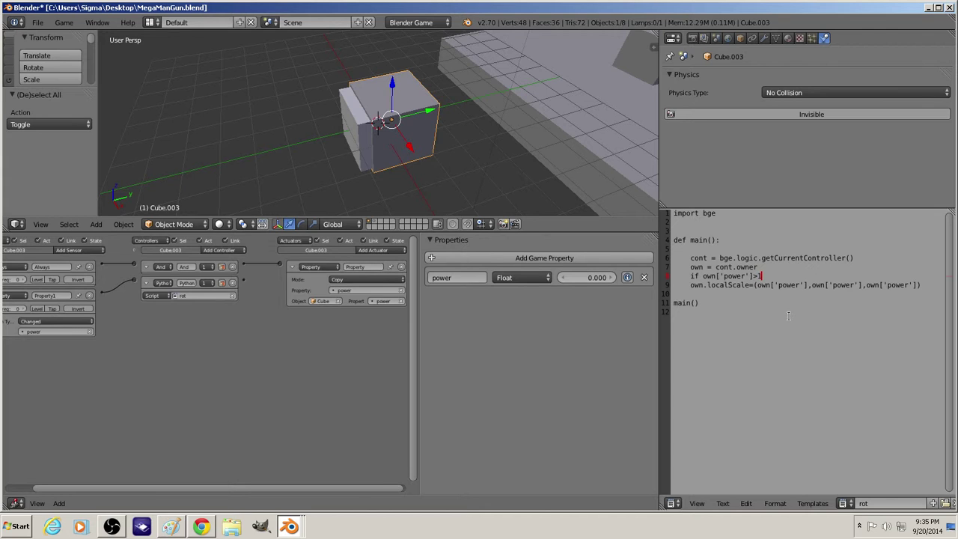
key(BackSpace)
text(.)
text(5:)
Step: Indent the scale line, add an else branch setting localScale to (0,0,0), and test-run the game
click(691, 284)
key(Tab)
click(701, 293)
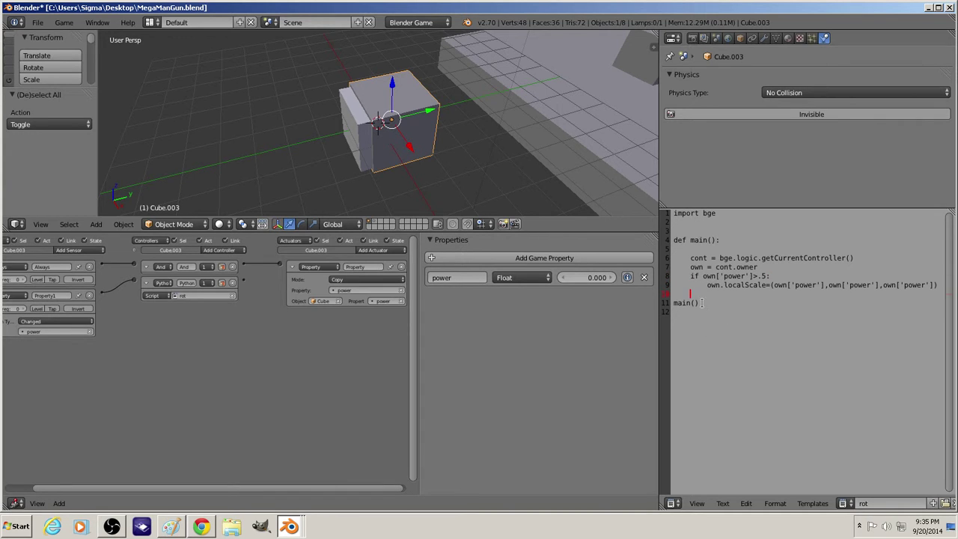
text(el)
text(se:)
key(Return)
text(own.l)
text(ocalScale=)
text((0)
text(,0,0)
text())
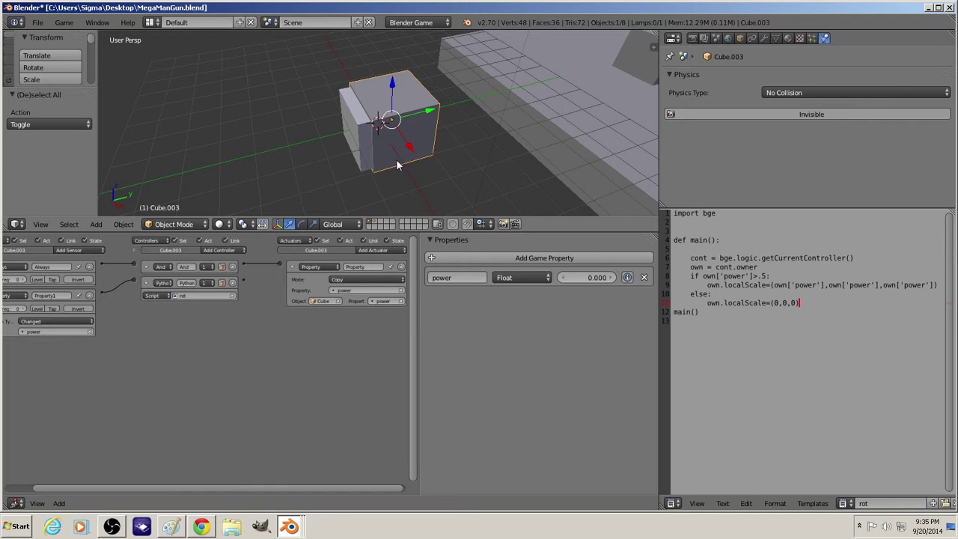
text(p)
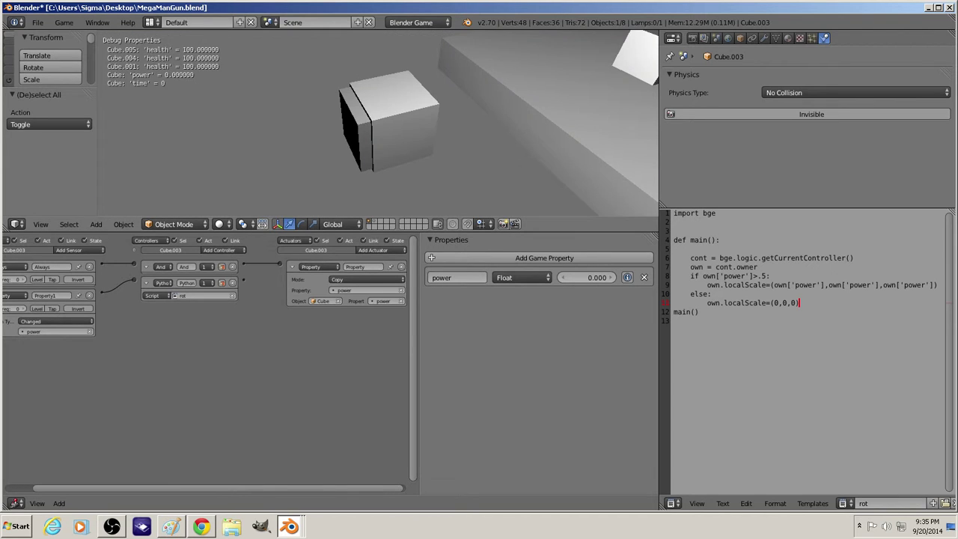
key(Escape)
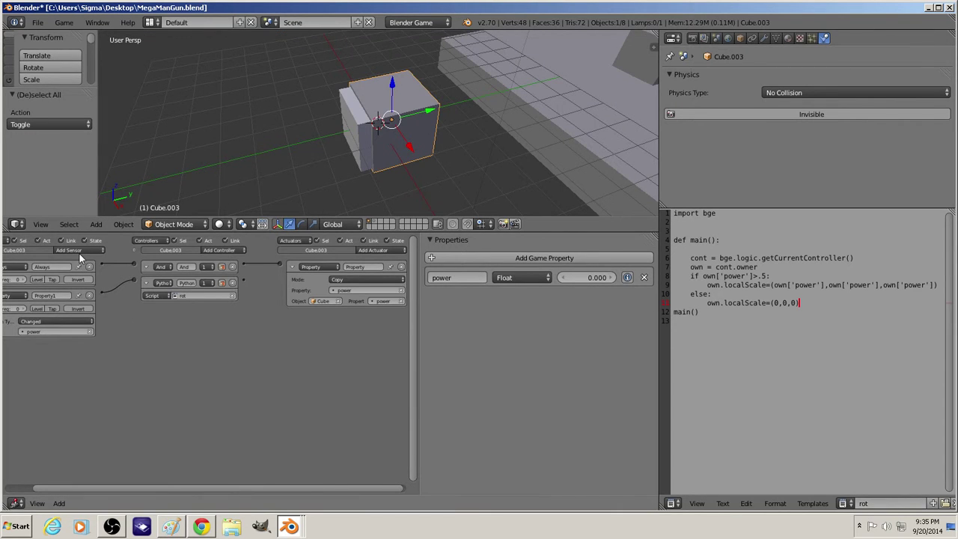
Step: Select the main Cube and collapse its Property5, Property6, Mouse and Mouse1 sensors
right_click(351, 140)
drag(78, 486, 20, 487)
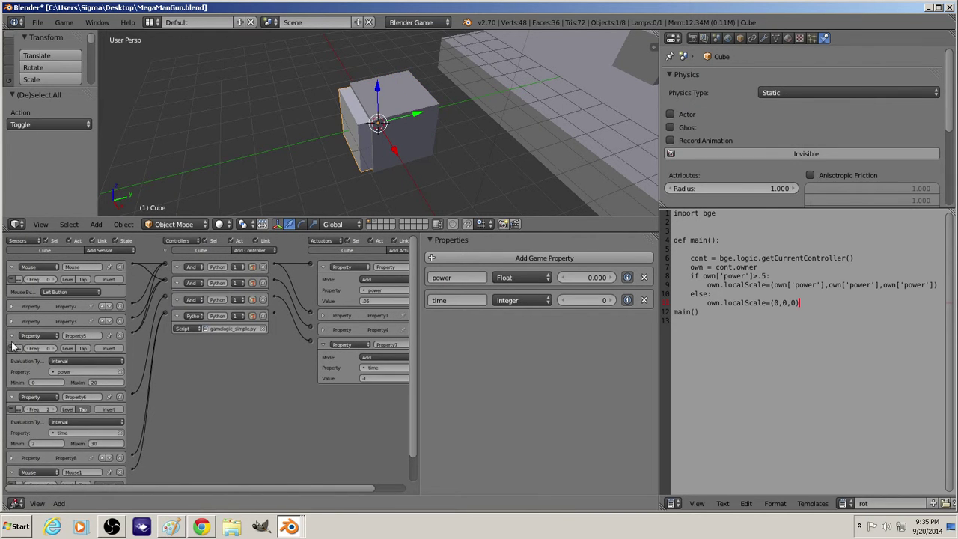
click(10, 335)
click(10, 349)
click(10, 379)
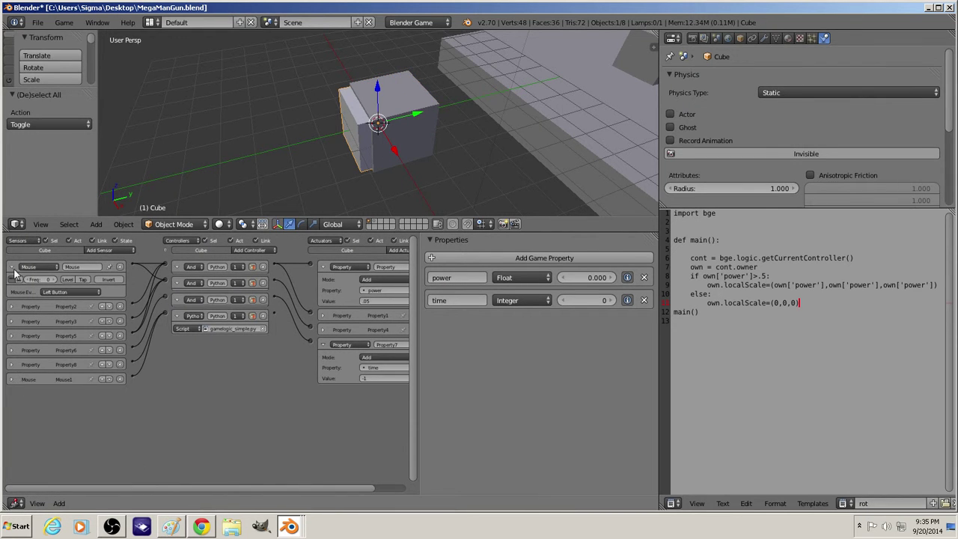
click(11, 267)
Step: Add a Delay sensor linked to a new Property actuator assigning the power property
click(106, 251)
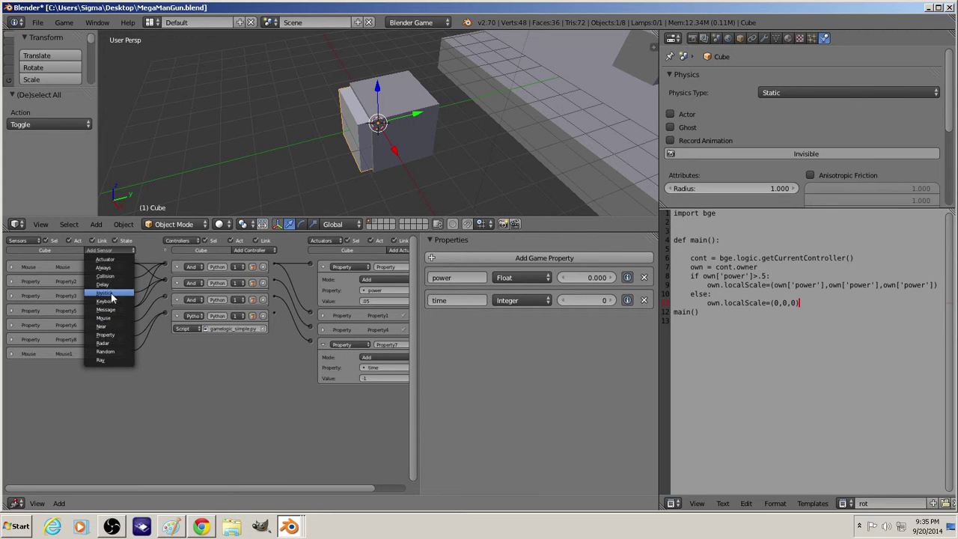
click(105, 285)
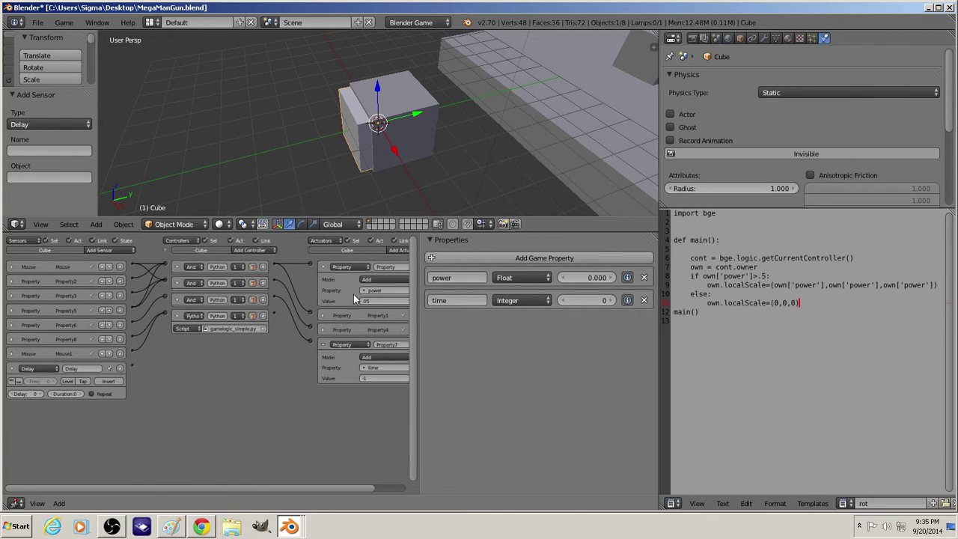
click(397, 251)
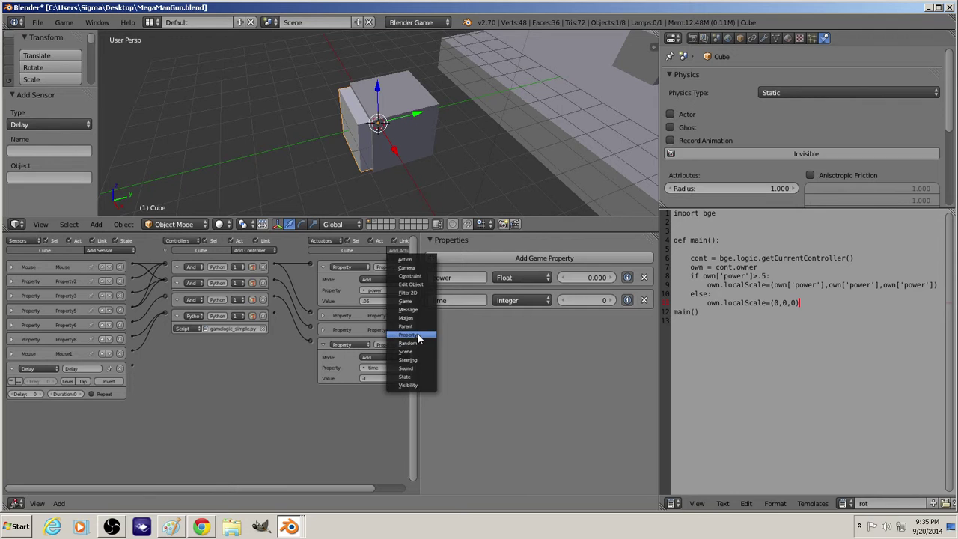
click(405, 332)
drag(132, 367, 309, 389)
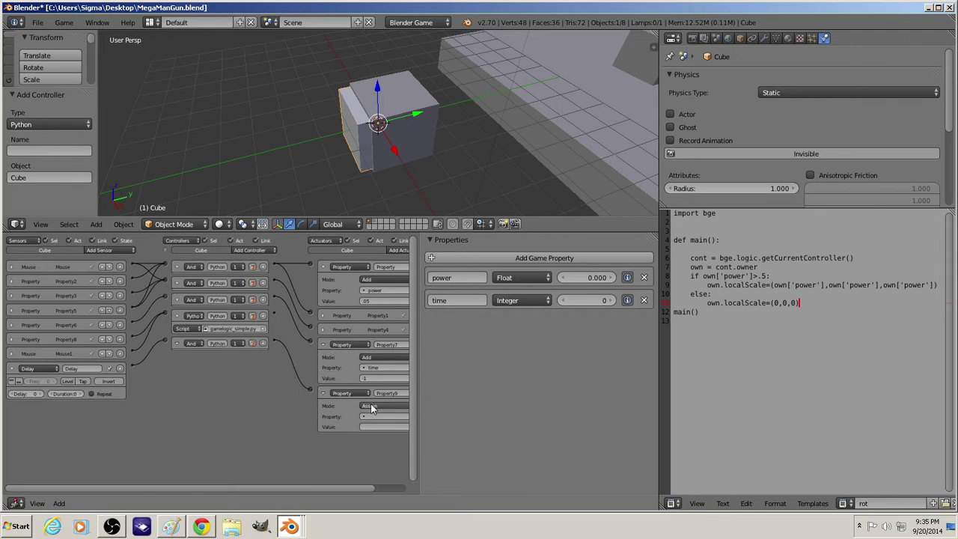
click(375, 405)
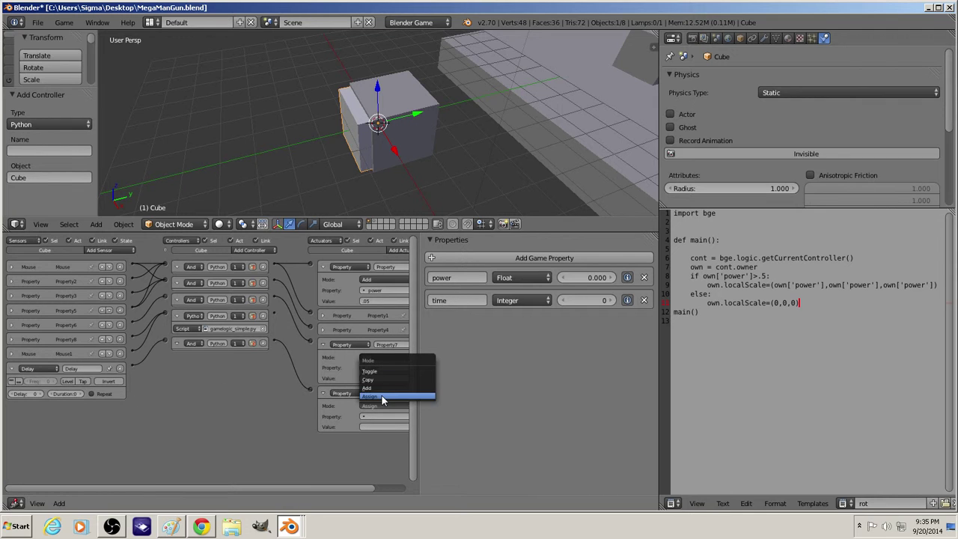
click(378, 416)
click(377, 427)
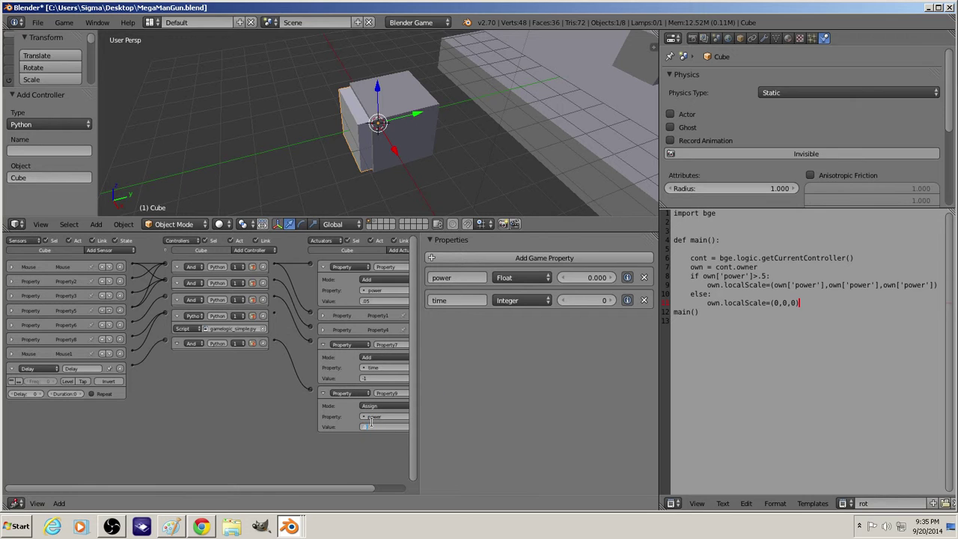
text(.01)
Step: Add Delay1 with delay 1, linked to a Property10 actuator targeting power
click(116, 250)
click(110, 286)
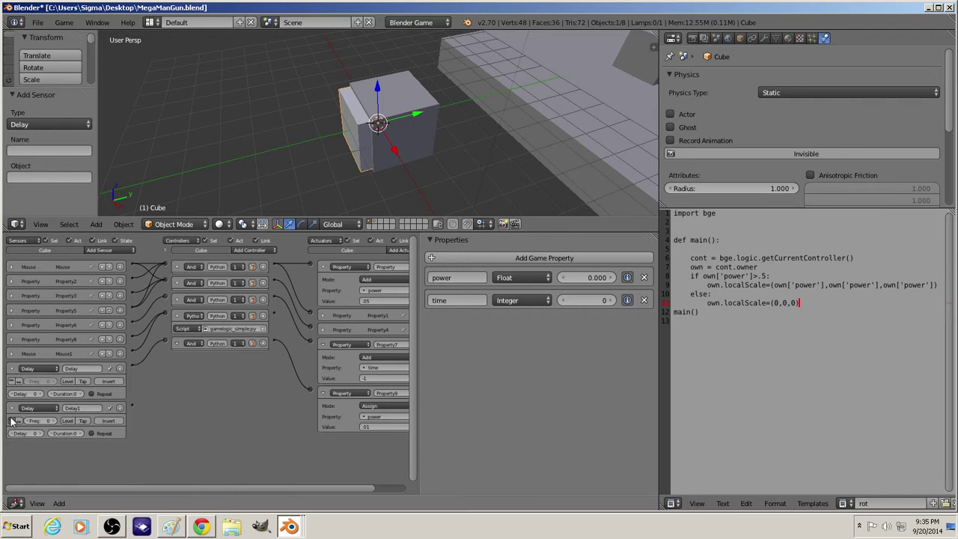
click(40, 430)
click(401, 250)
click(412, 340)
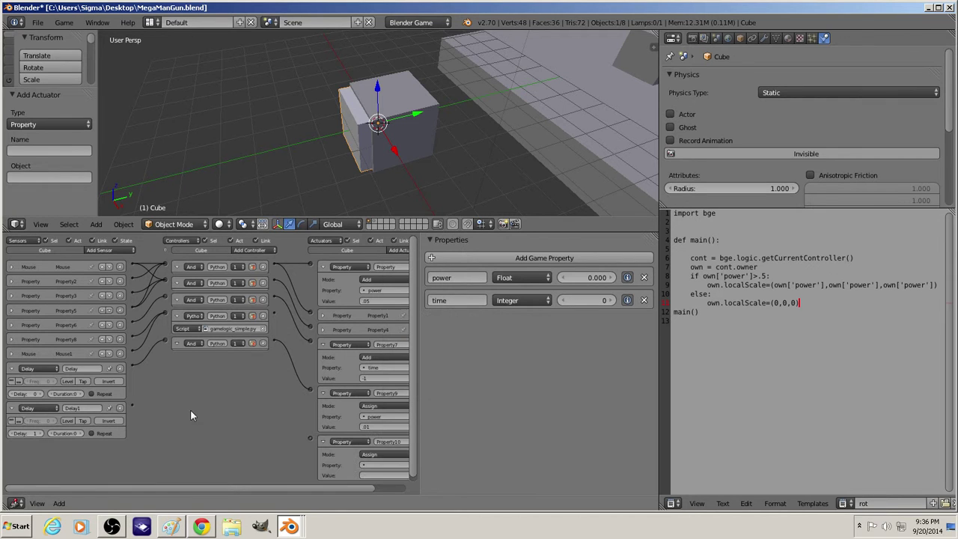
drag(132, 408, 309, 438)
click(374, 465)
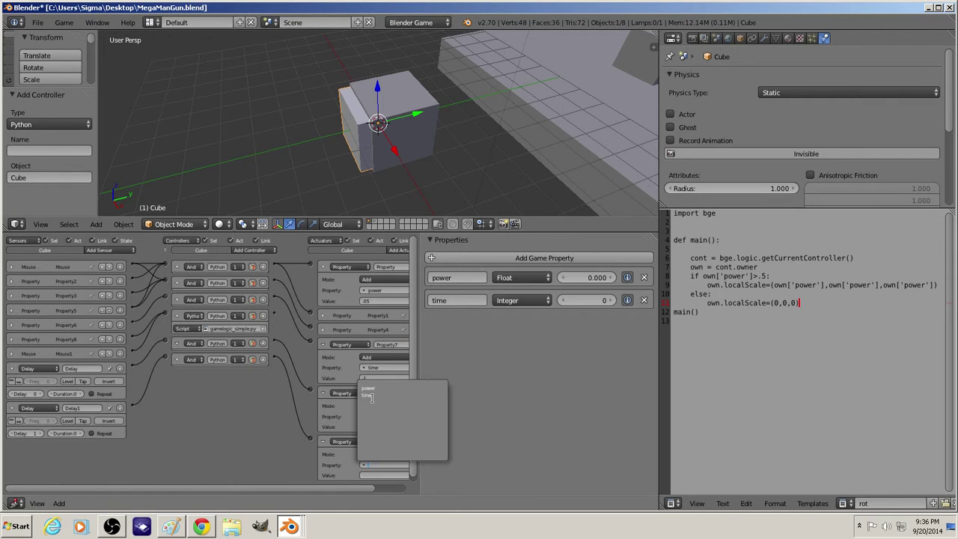
click(370, 387)
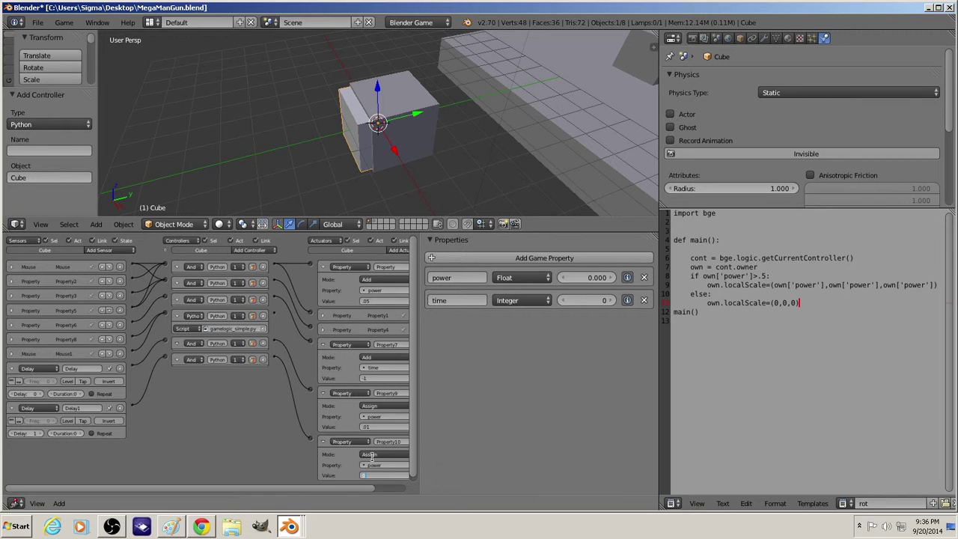
Step: Test-run the game, then add *.01 after the first power term on line 9
key(p)
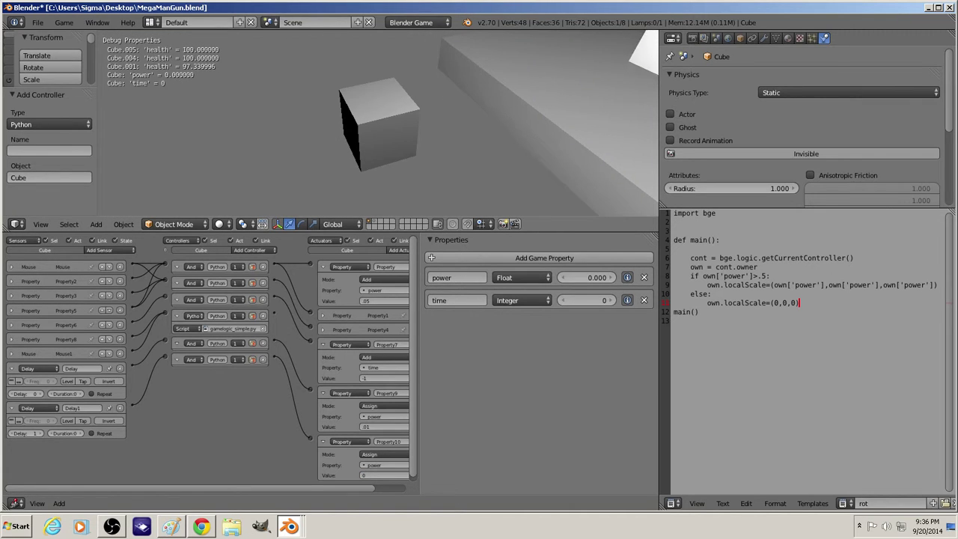
key(Escape)
click(823, 285)
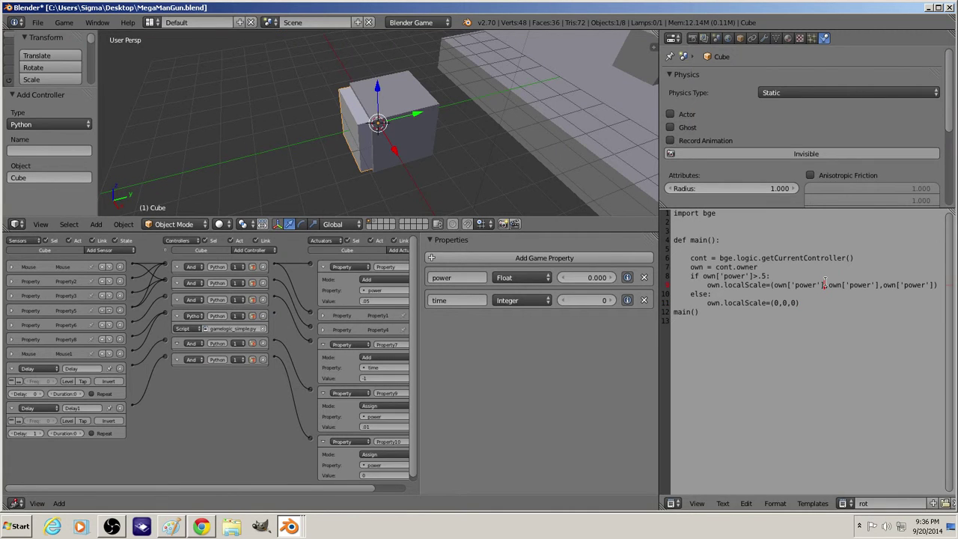
text(*.0)
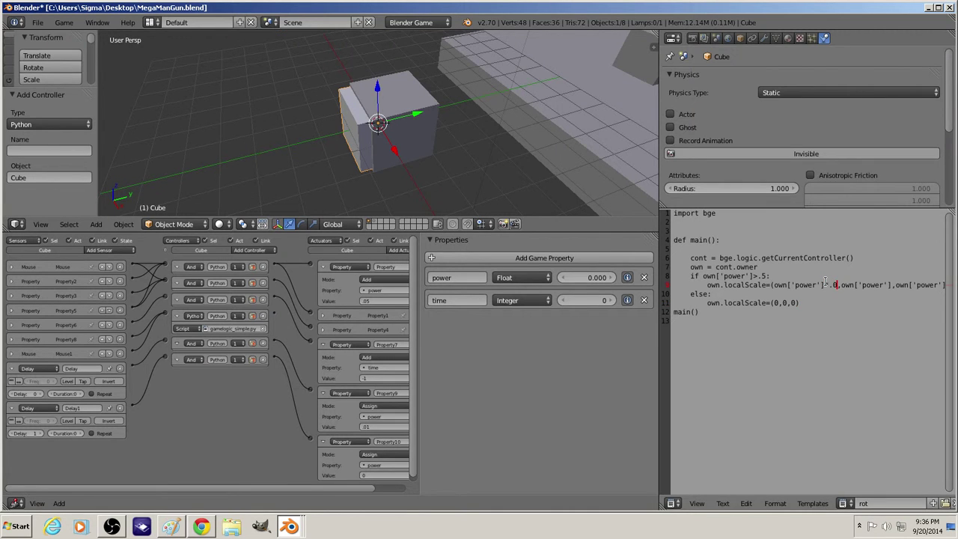
text(1)
Step: Widen the script editor and remove the added multipliers, leaving plain own['power'] on all axes
drag(660, 277, 508, 277)
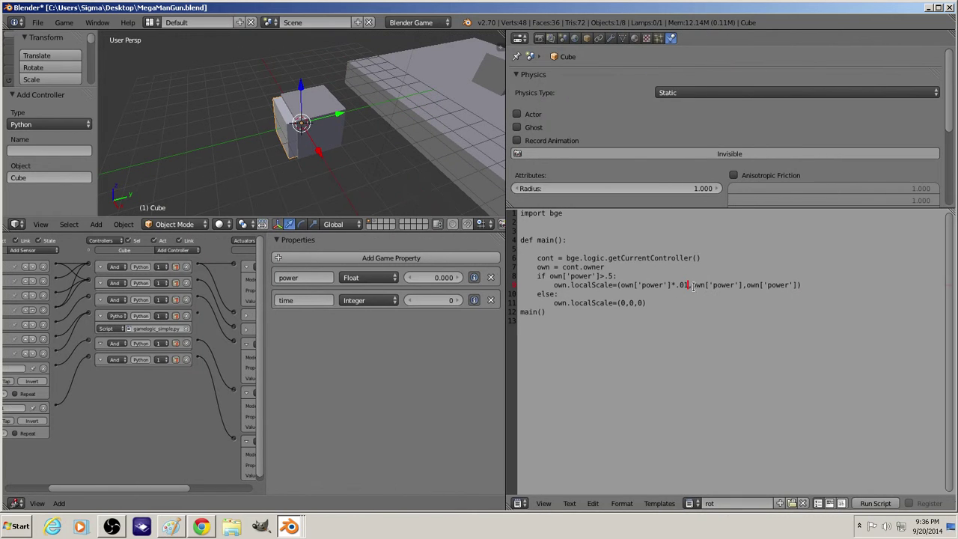
click(741, 284)
text(*.)
text(0)
key(BackSpace)
key(BackSpace)
key(BackSpace)
click(690, 285)
key(BackSpace)
key(BackSpace)
key(BackSpace)
key(BackSpace)
Step: Scale Cube.003's mesh to 0.1 in Edit Mode, then play the game
right_click(336, 113)
key(Tab)
text(s)
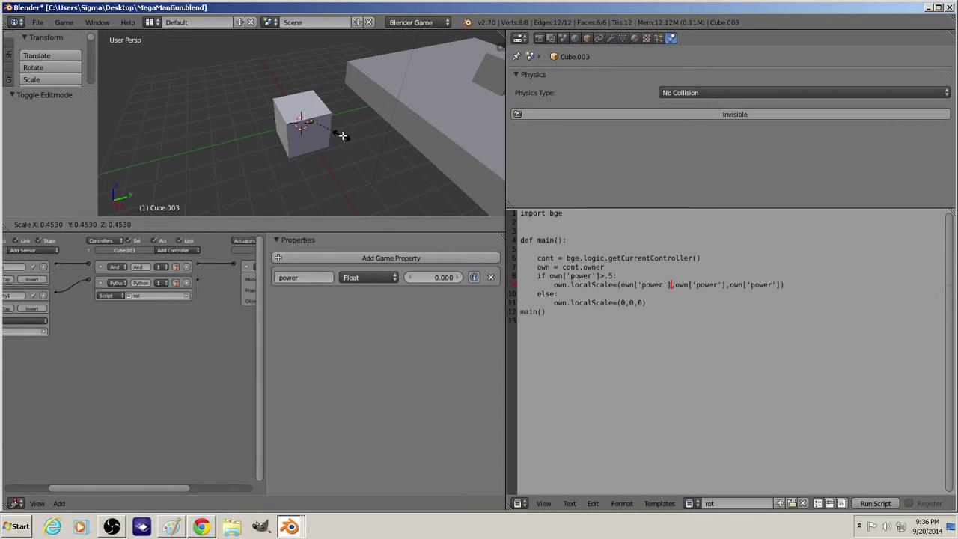
text(.1)
key(Return)
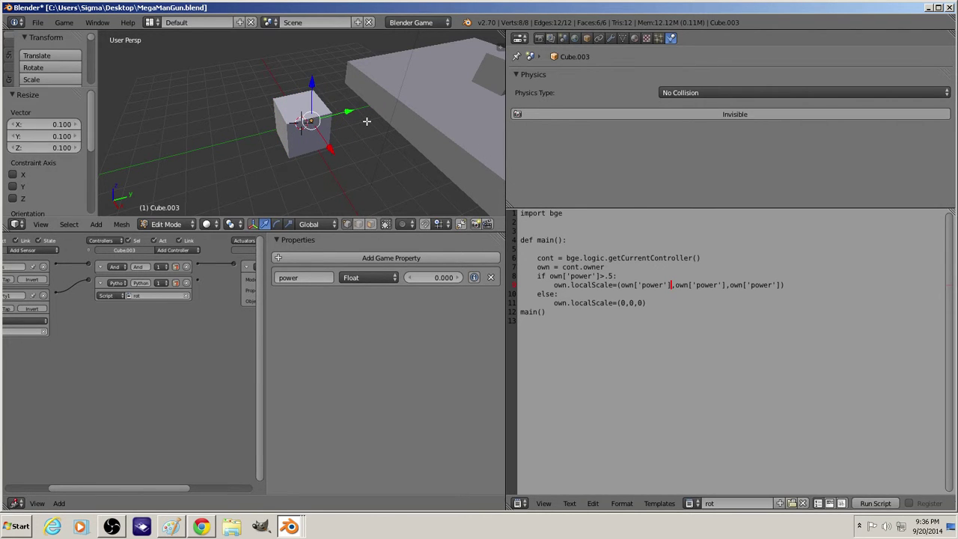
key(Tab)
key(p)
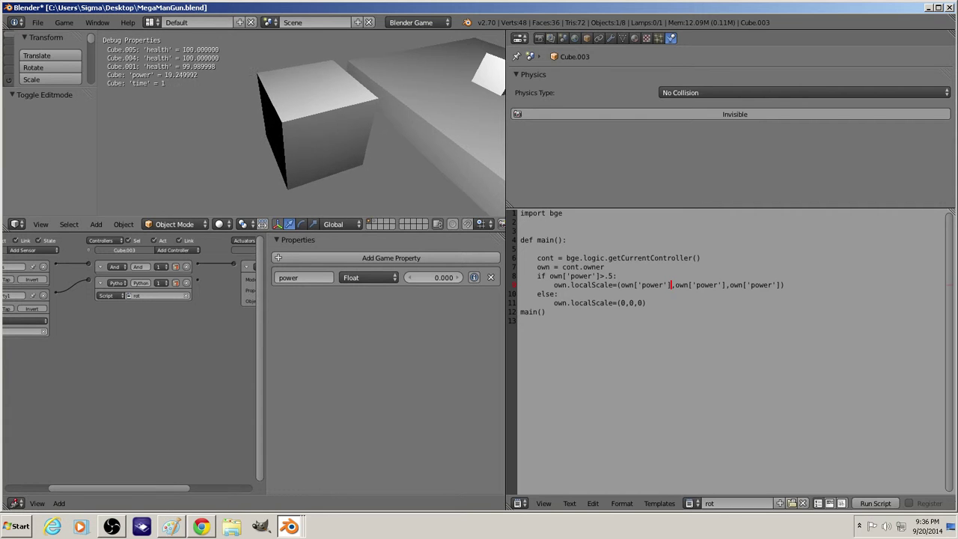
Step: Stop the game, scale Cube.003's mesh by 0.5 in wireframe view, and run the game again
key(Escape)
key(Tab)
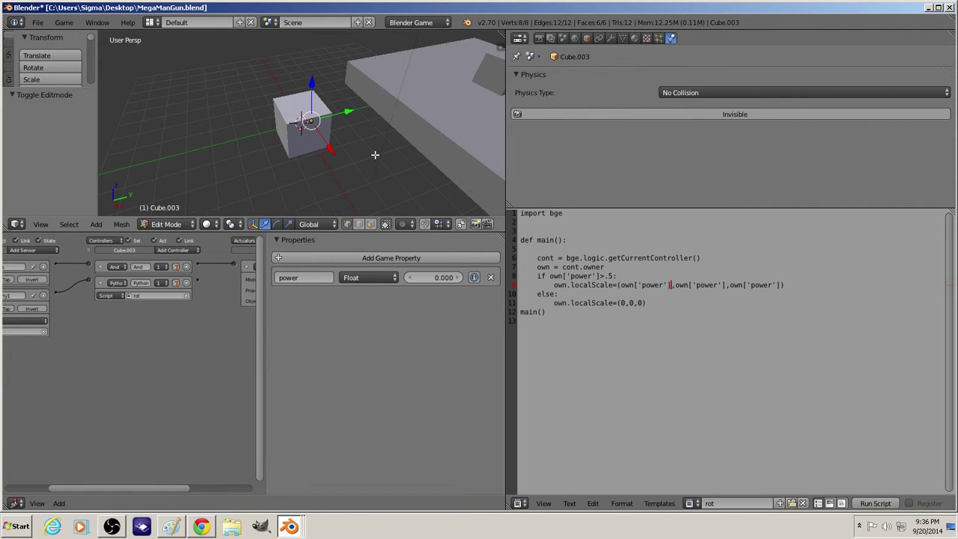
text(zs.)
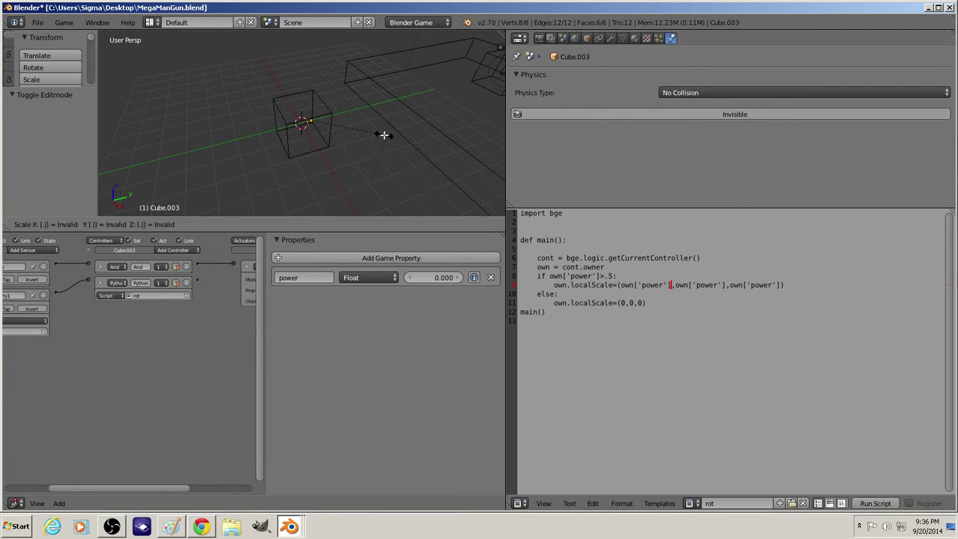
text(5)
key(Return)
key(Tab)
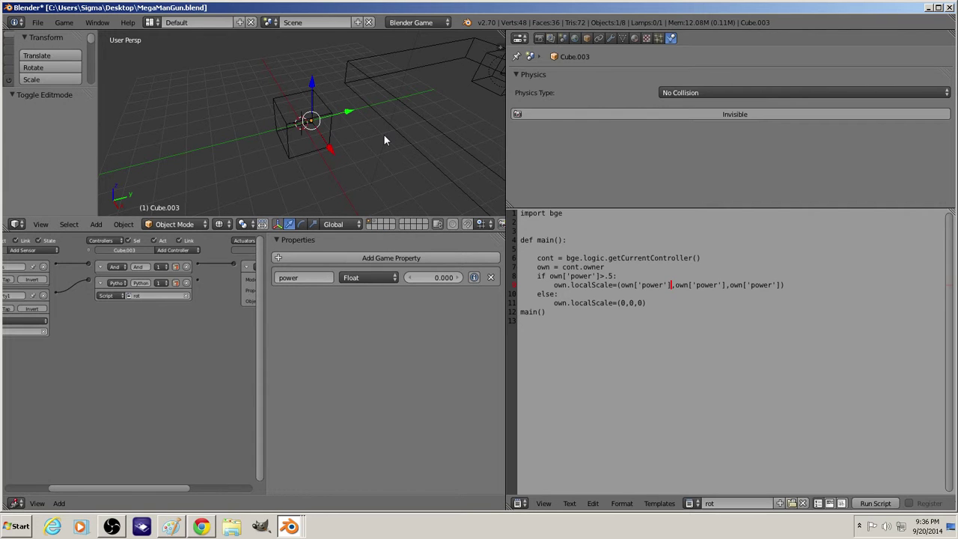
key(z)
key(p)
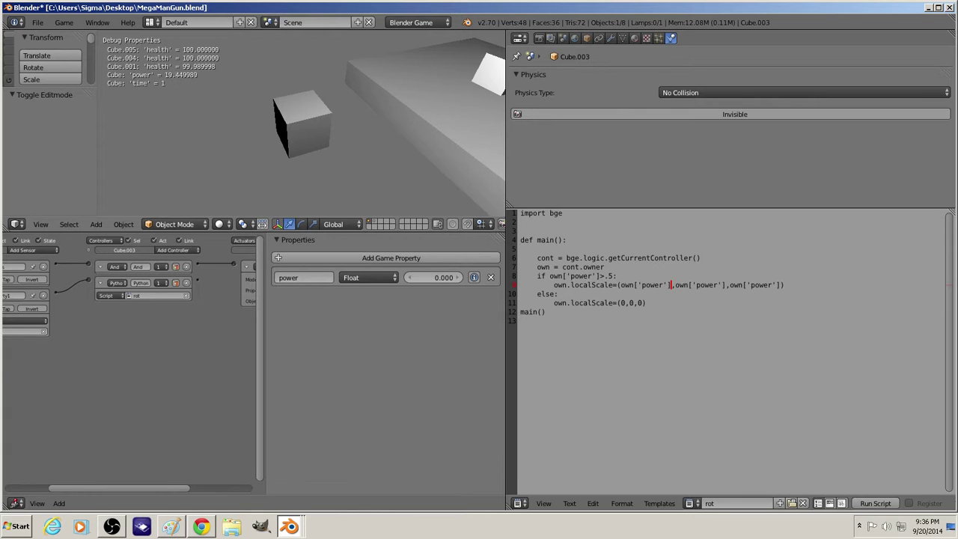
Step: Orbit the view and rerun the game to watch the small cube grow
key(Escape)
middle_drag(419, 143, 350, 142)
key(p)
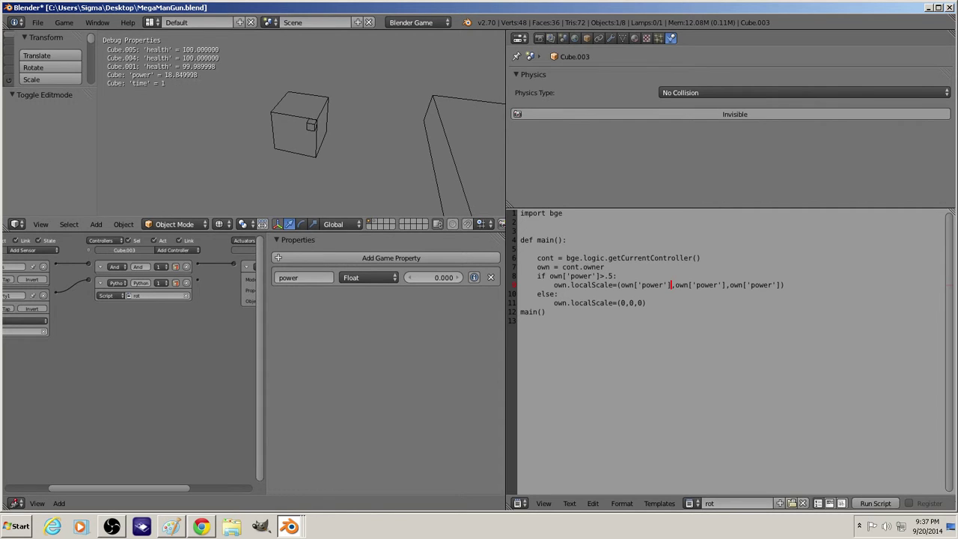
key(Escape)
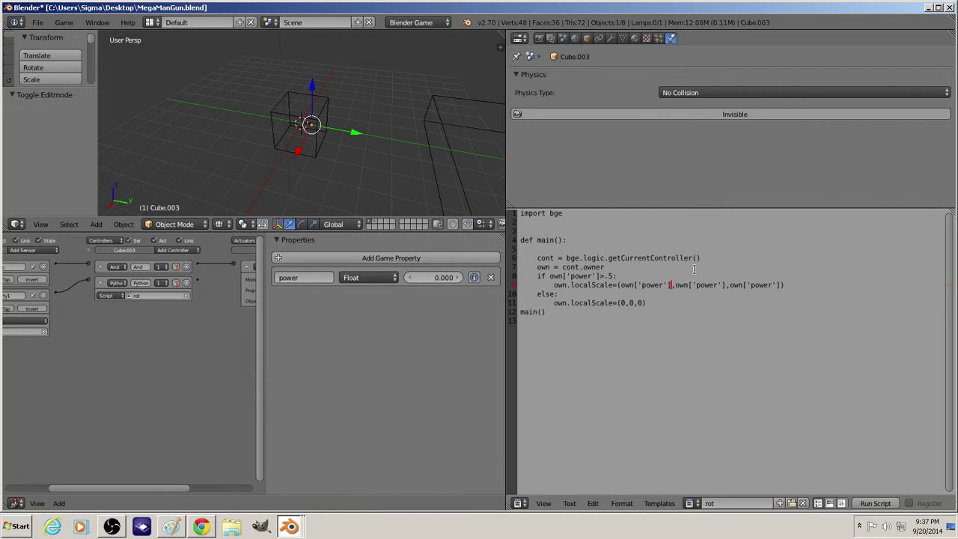
Step: Add *1.5 after the first and third own['power'] terms on line 9 and play the game
text(*.)
key(BackSpace)
text(1.)
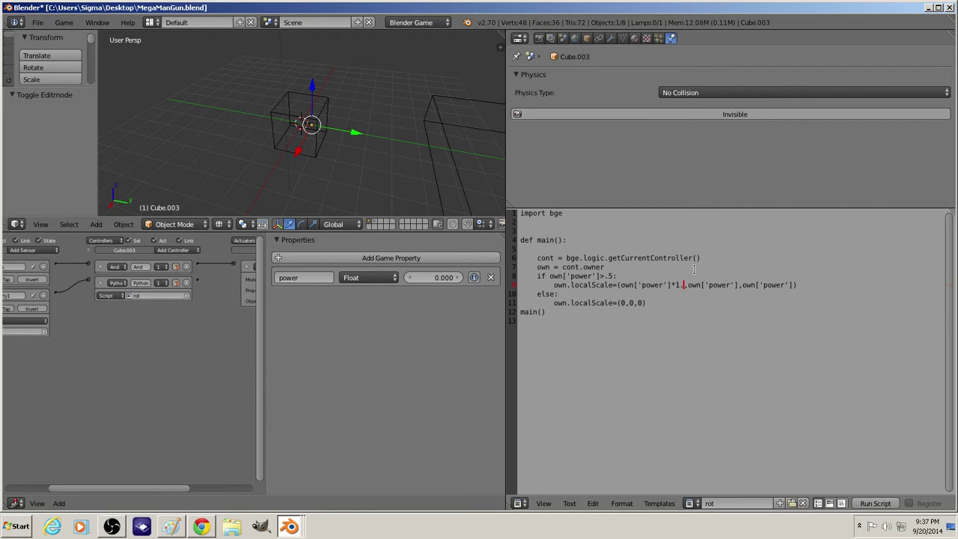
text(5)
click(741, 286)
key(Right)
key(Right)
key(Right)
text(*)
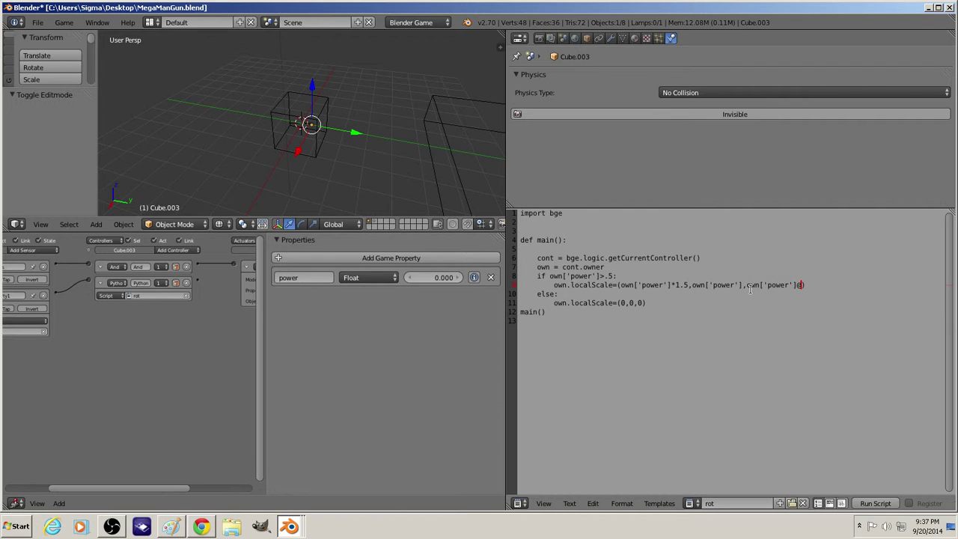
key(BackSpace)
text(*1.)
text(5)
text(p)
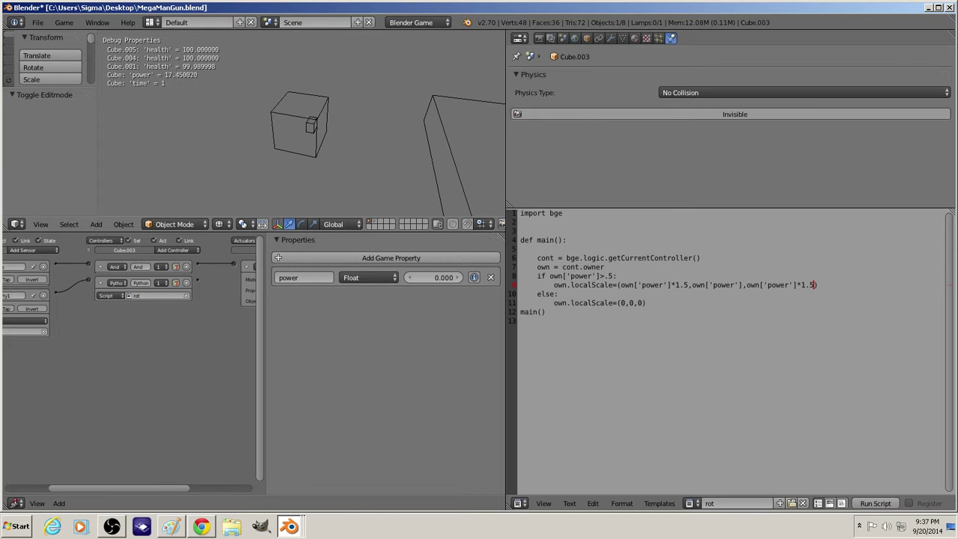
Step: Change both *1.5 multipliers on line 9 to *2.5 and test-run the game
key(Escape)
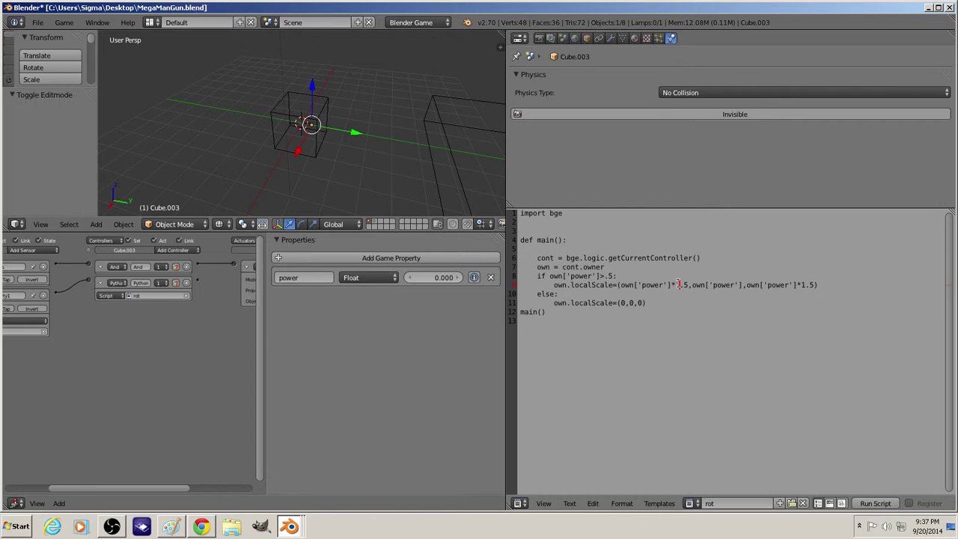
key(Delete)
text(2)
click(804, 284)
key(Delete)
text(2)
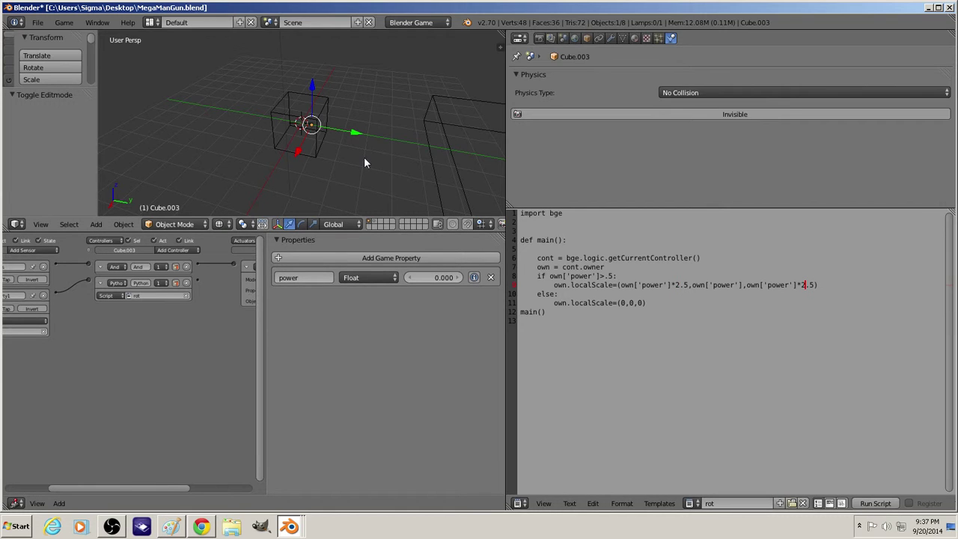
text(p)
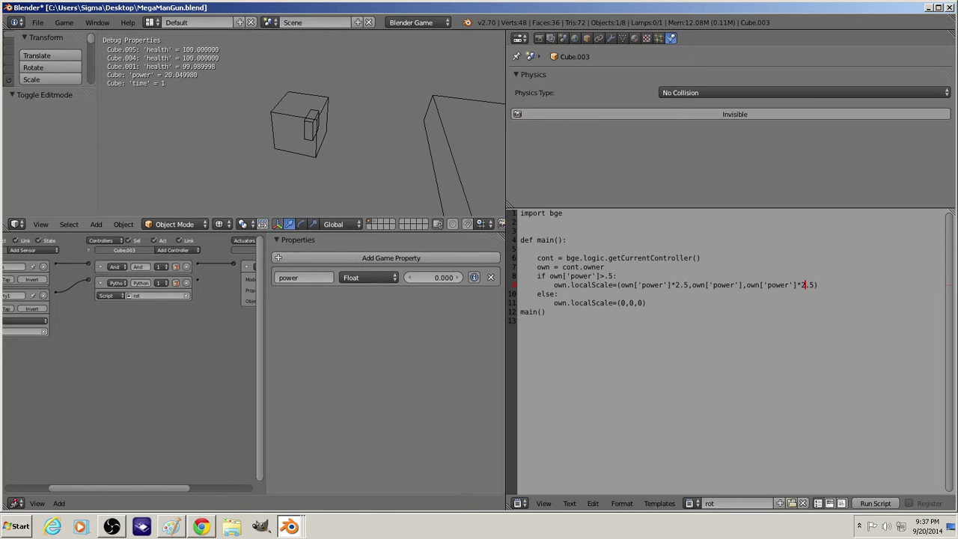
key(Escape)
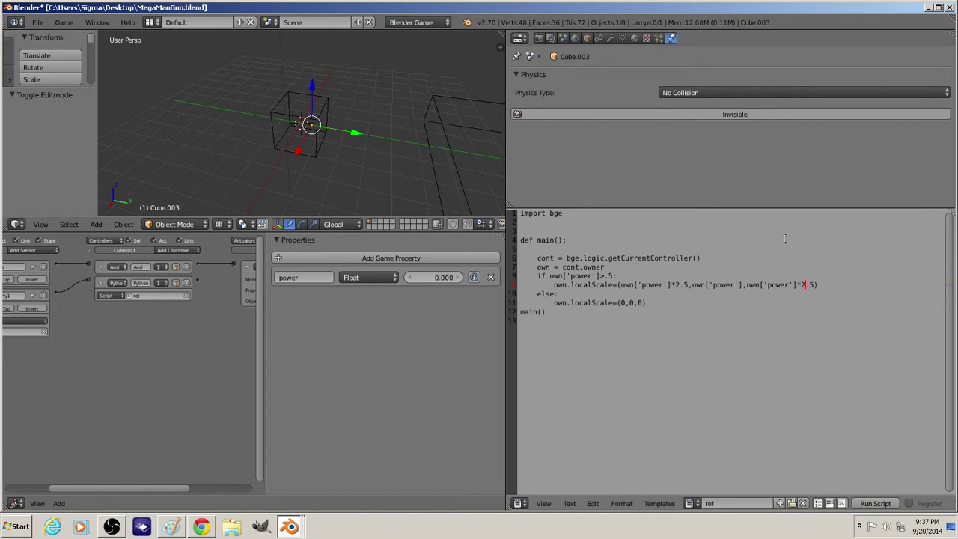
Step: Change the multipliers on line 9 to 5.5
key(Delete)
text(5)
click(678, 285)
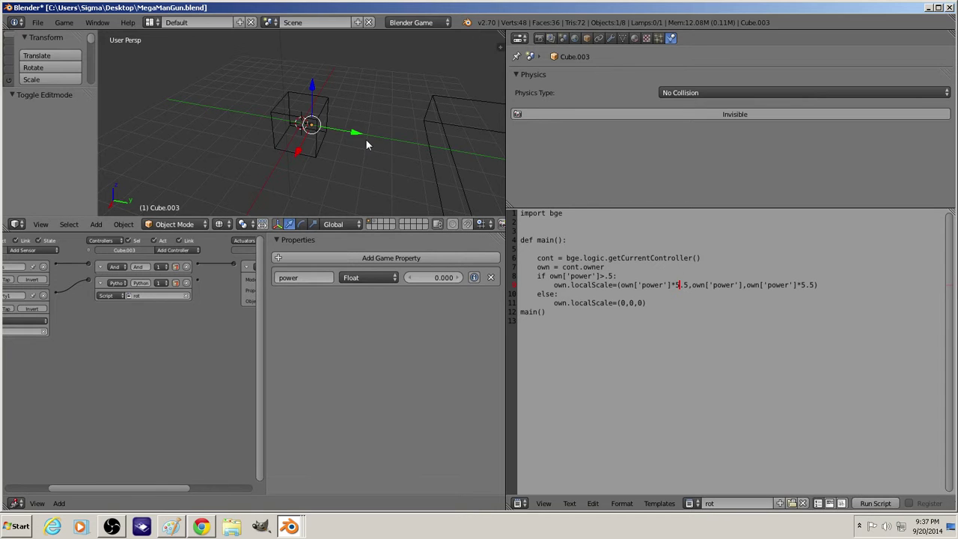
Step: Move Cube.003 one unit along Y and test-run the game
key(g)
key(y)
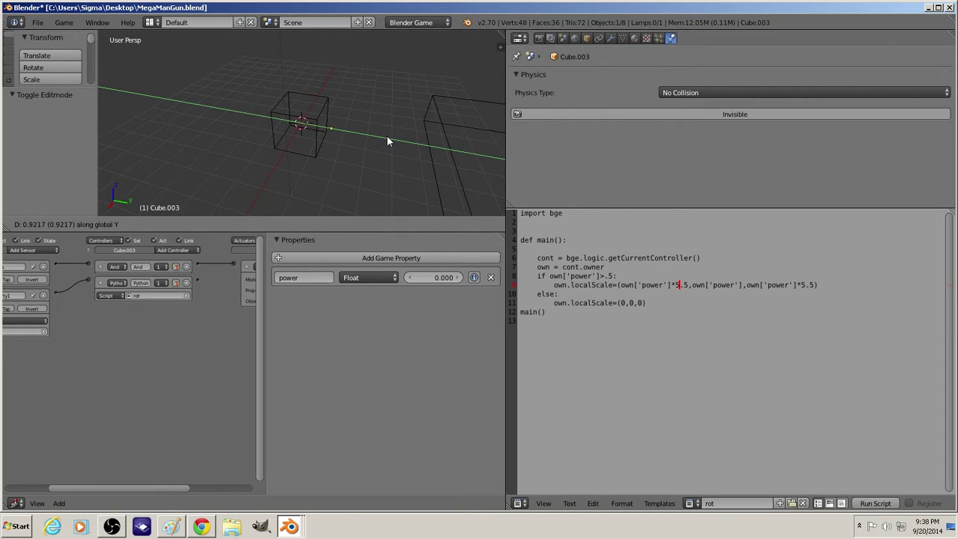
key(1)
key(Return)
key(p)
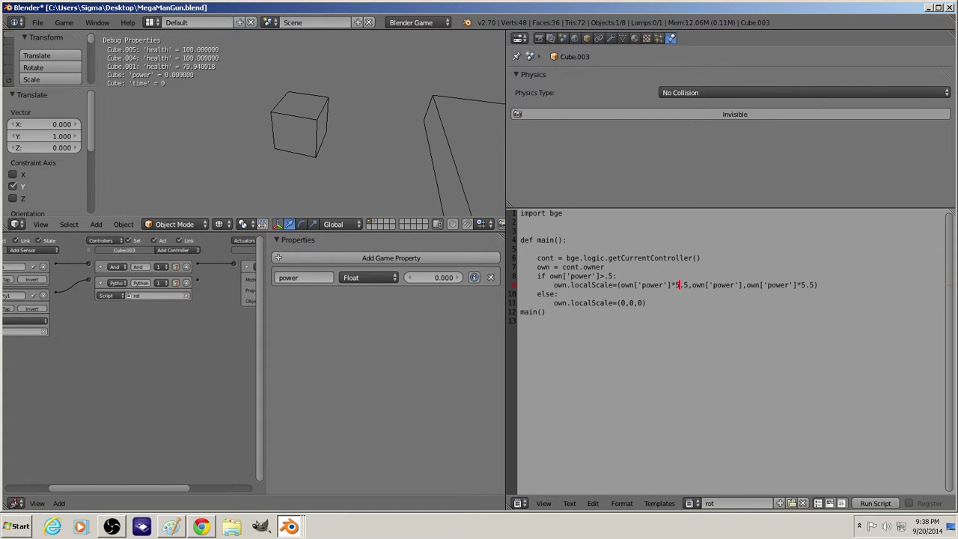
key(Escape)
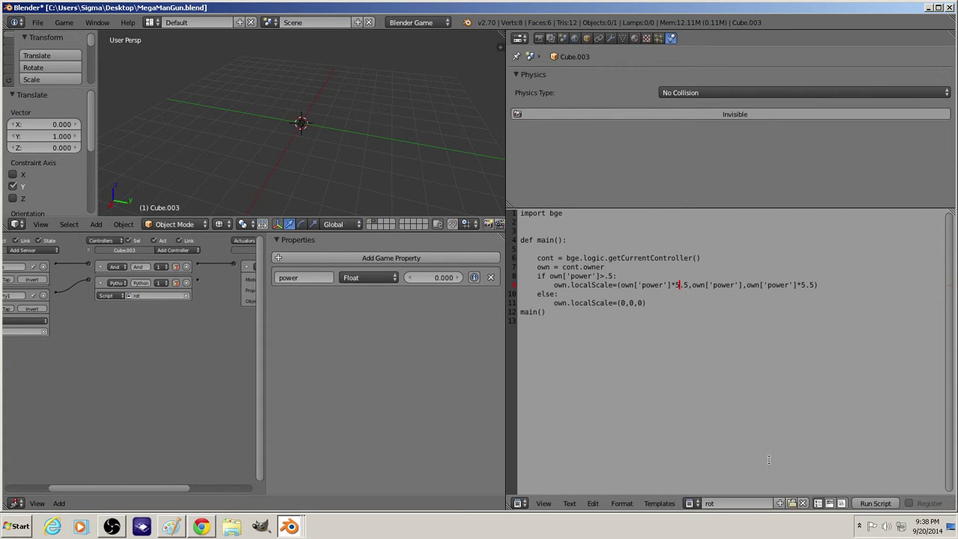
Step: Open gamelogic_simple.py and add *.5 to the first and third power terms on line 12
click(689, 503)
click(721, 378)
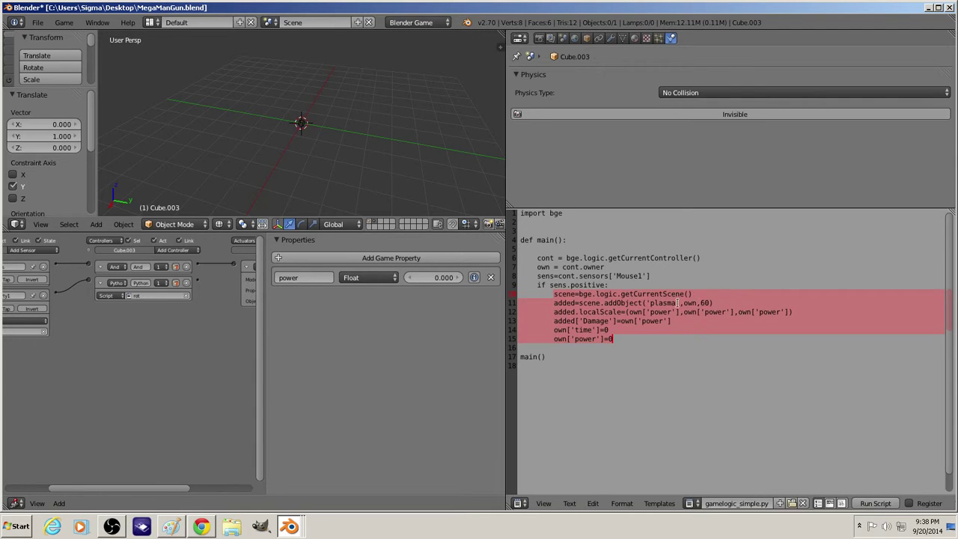
click(694, 333)
click(679, 312)
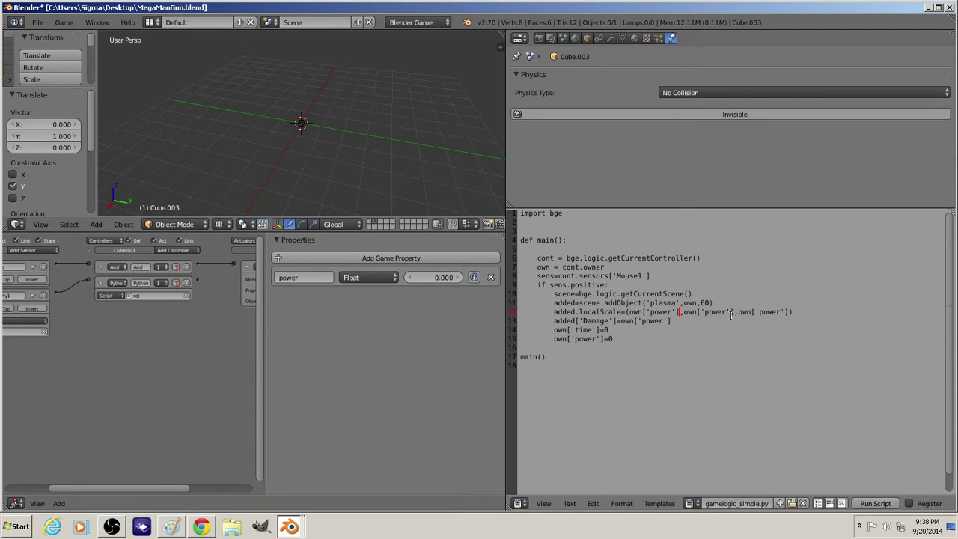
text(*.)
text(5)
click(746, 312)
click(799, 312)
text(*.5)
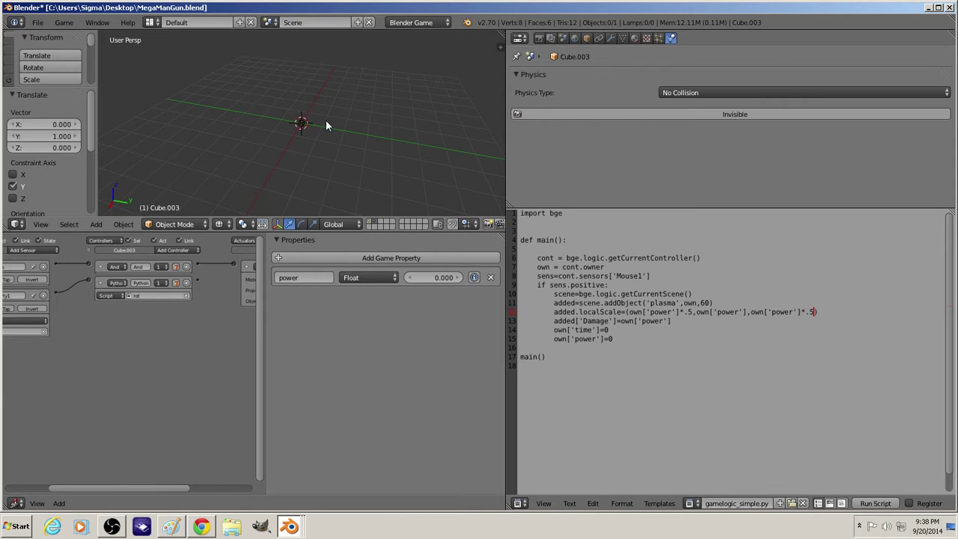
Step: Show the cube's scene layer again and switch the viewport to solid shading
click(378, 220)
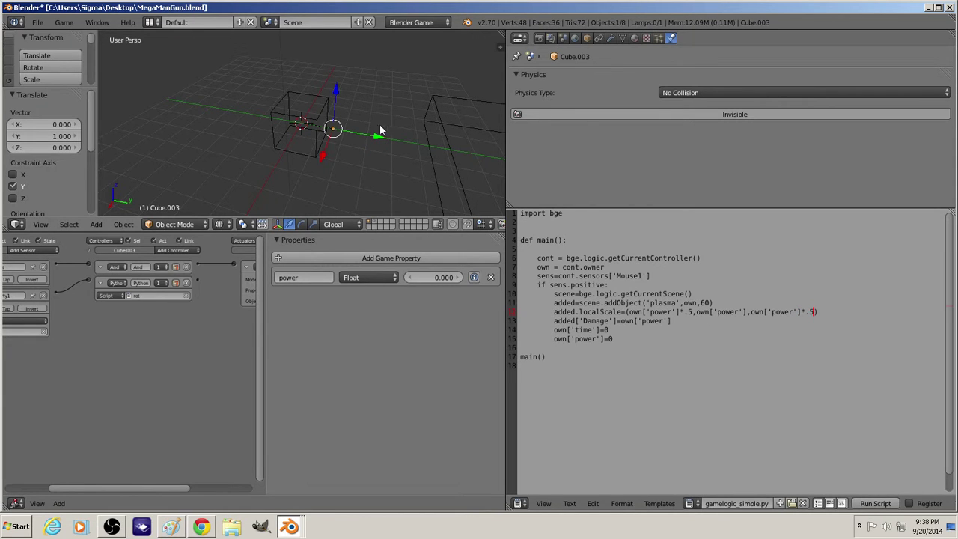
click(218, 224)
click(224, 171)
Step: Play the game to test the charged plasma shot scaling by power, then stop it
key(p)
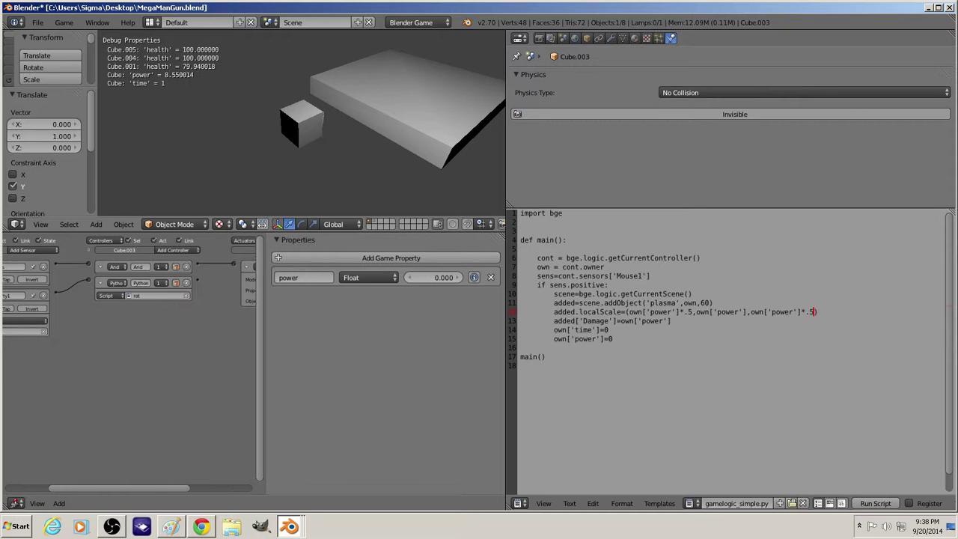
key(Escape)
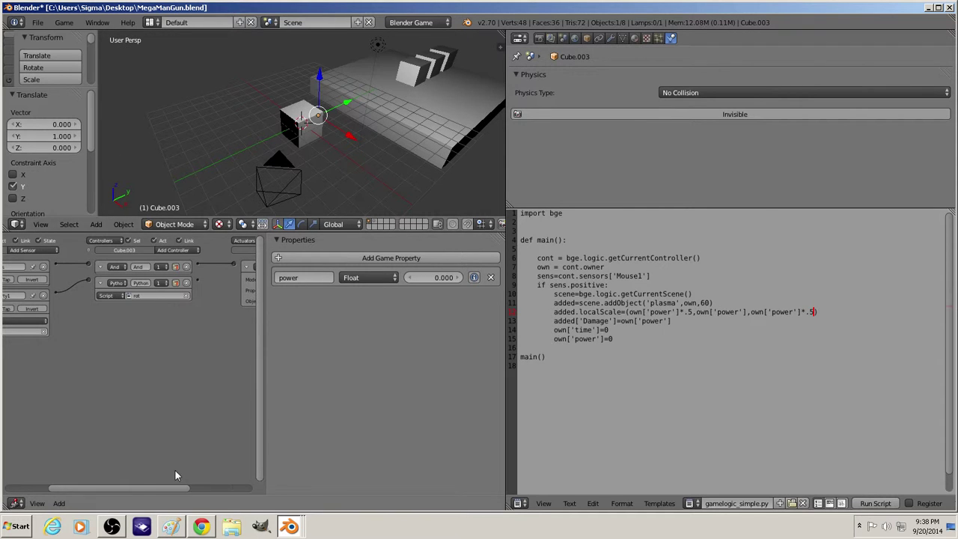